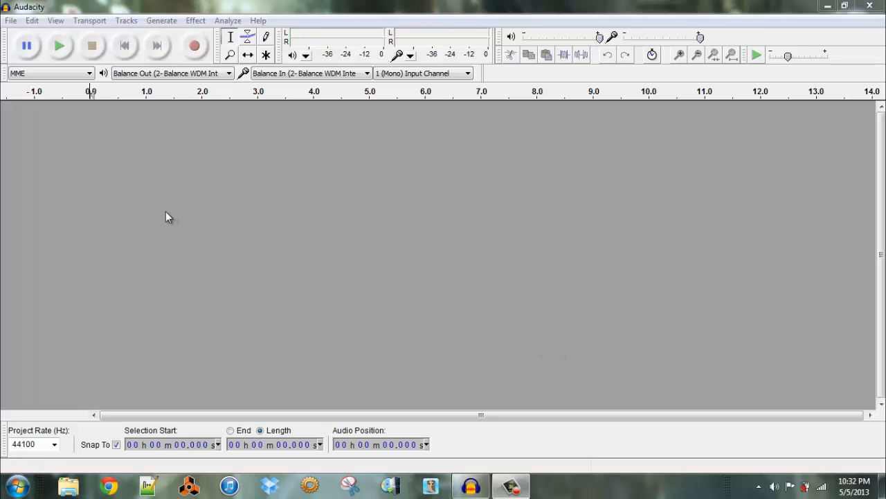
Import the audio file DR000214, making a copy of the file before editing
{"action": "left_click", "coordinate": [11, 21]}
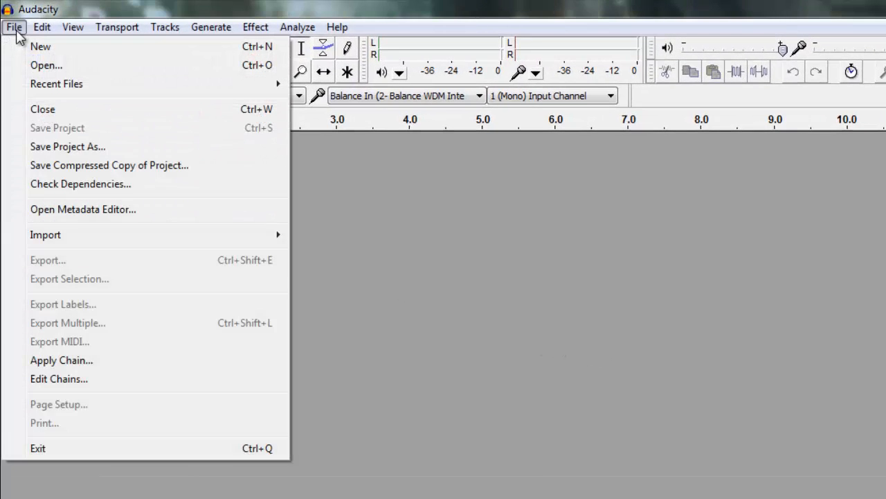
{"action": "mouse_move", "coordinate": [16, 234]}
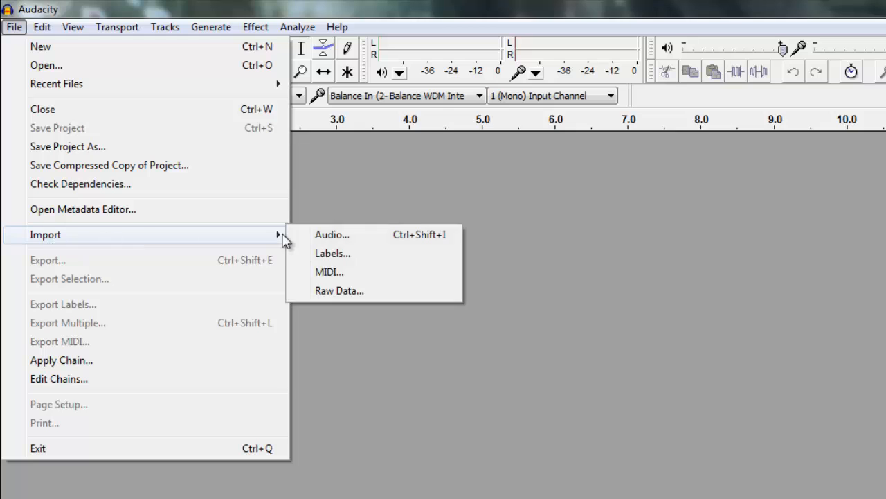
{"action": "left_click", "coordinate": [332, 234]}
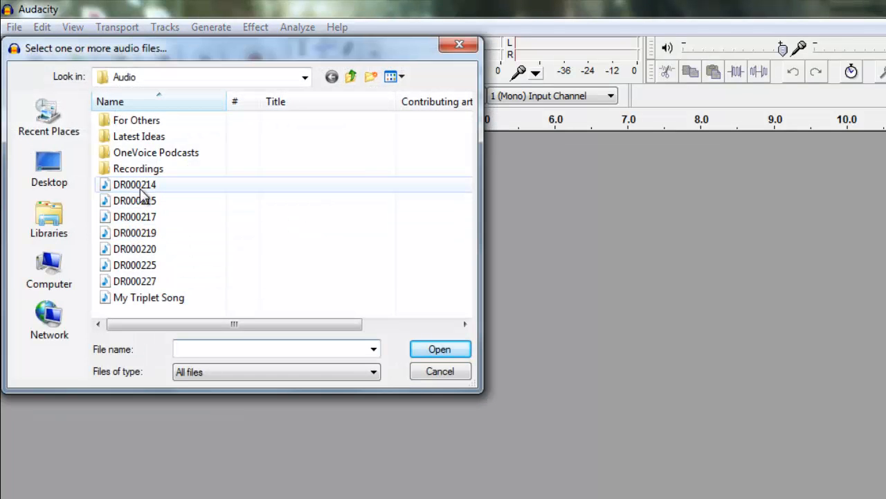
{"action": "left_click", "coordinate": [141, 190]}
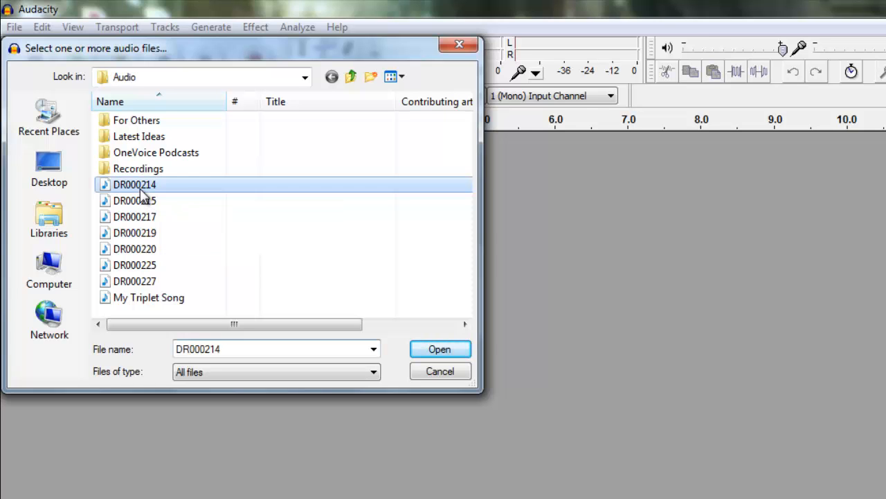
{"action": "left_click", "coordinate": [421, 352]}
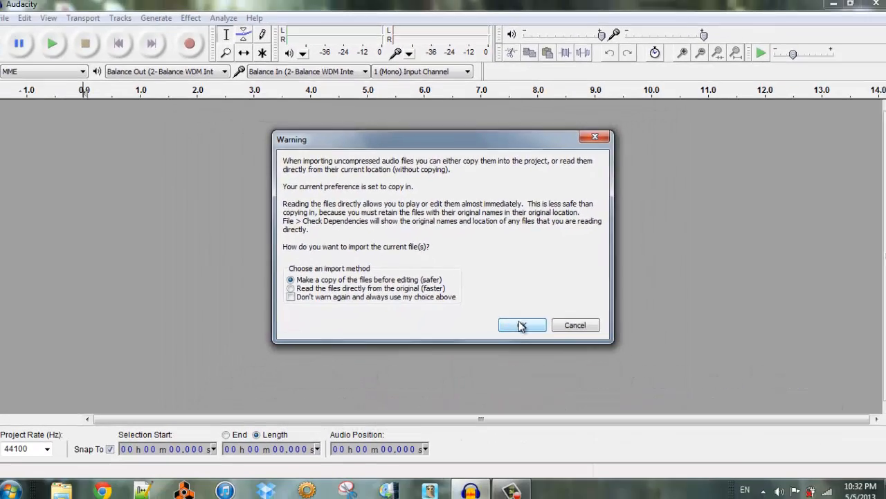
{"action": "left_click", "coordinate": [537, 396]}
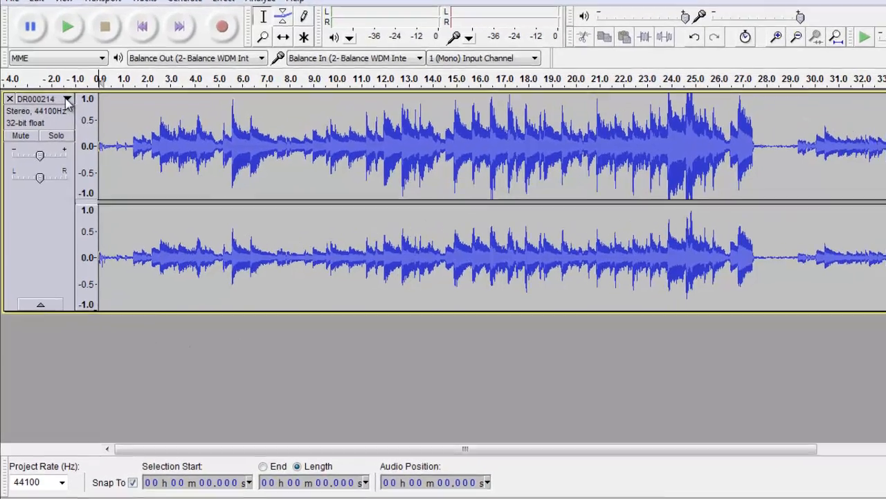
{"action": "left_click", "coordinate": [59, 110]}
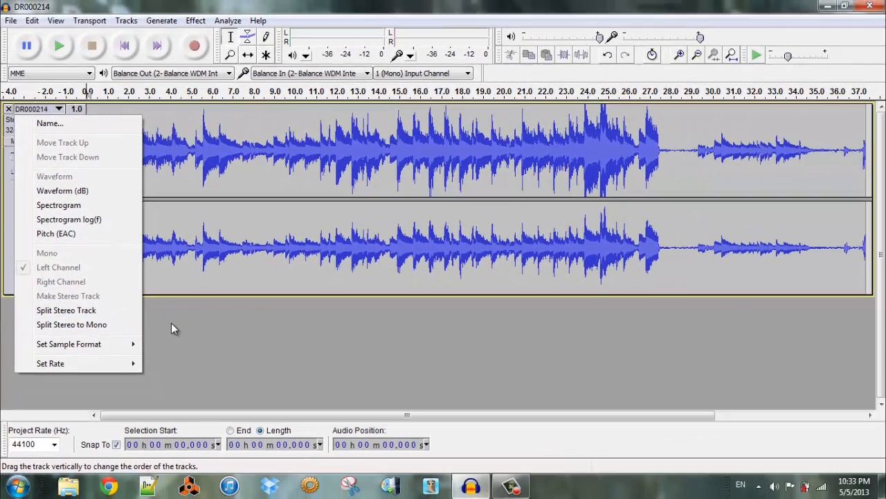
{"action": "left_click", "coordinate": [171, 322]}
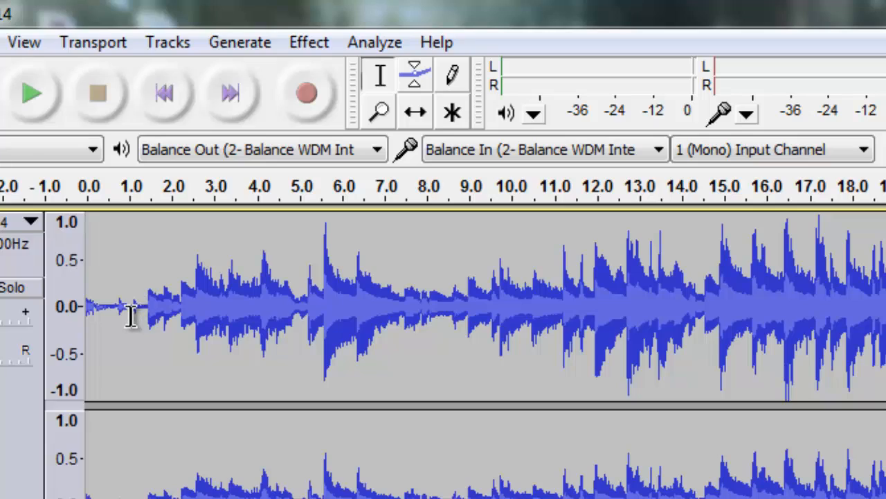
Silence the track's opening 1.4 s, about 1.5 s of the gap from 27.7 s, and the tail from about 35.4 s onward
{"action": "left_click_drag", "start_coordinate": [146, 308], "coordinate": [65, 307]}
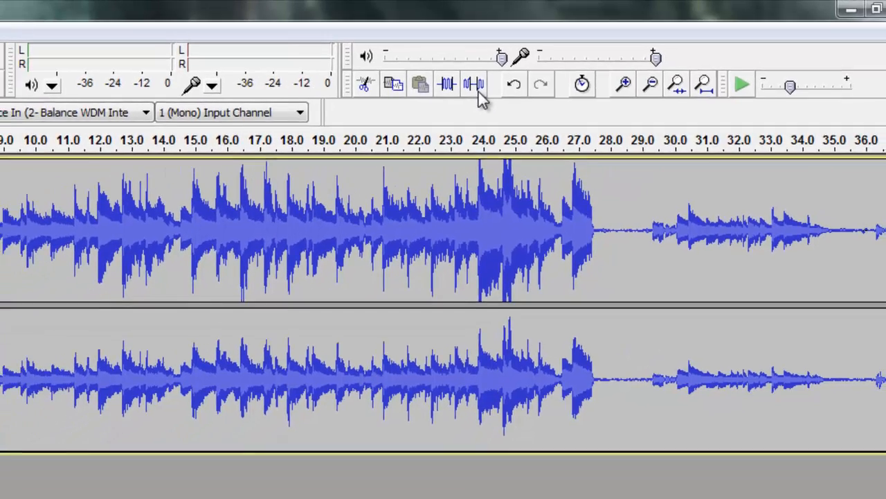
{"action": "left_click", "coordinate": [446, 101]}
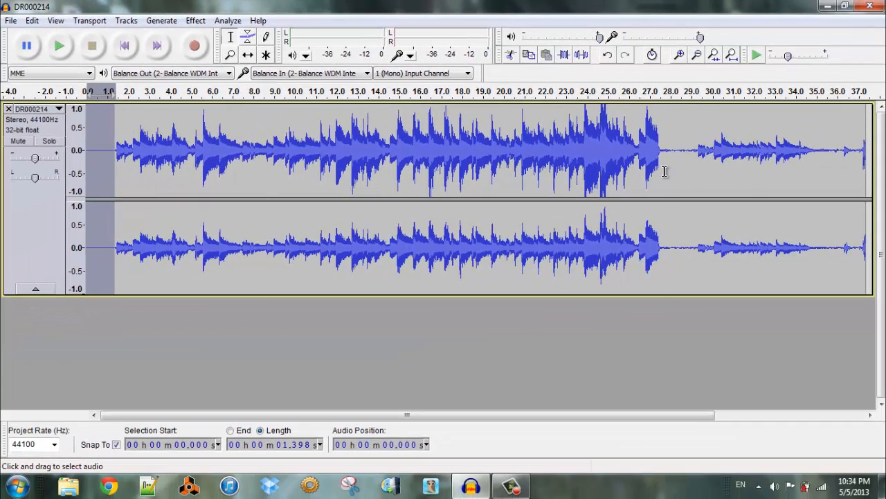
{"action": "left_click_drag", "start_coordinate": [664, 172], "coordinate": [696, 173]}
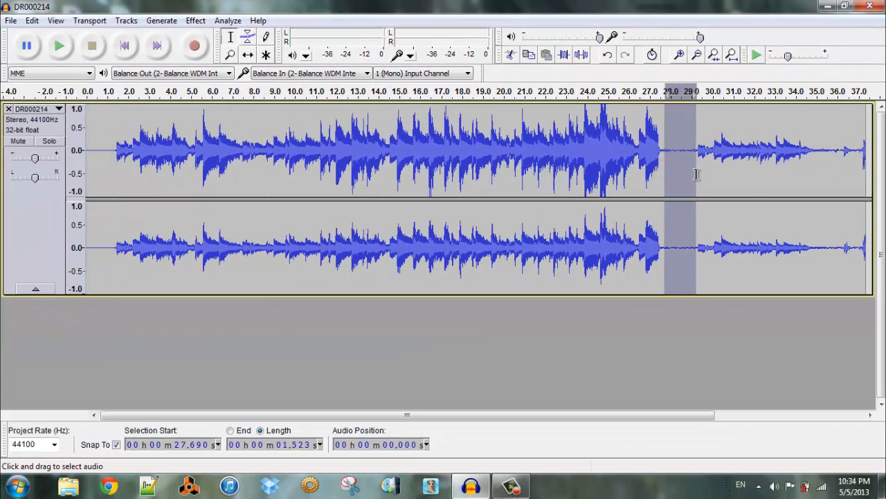
{"action": "left_click", "coordinate": [582, 54]}
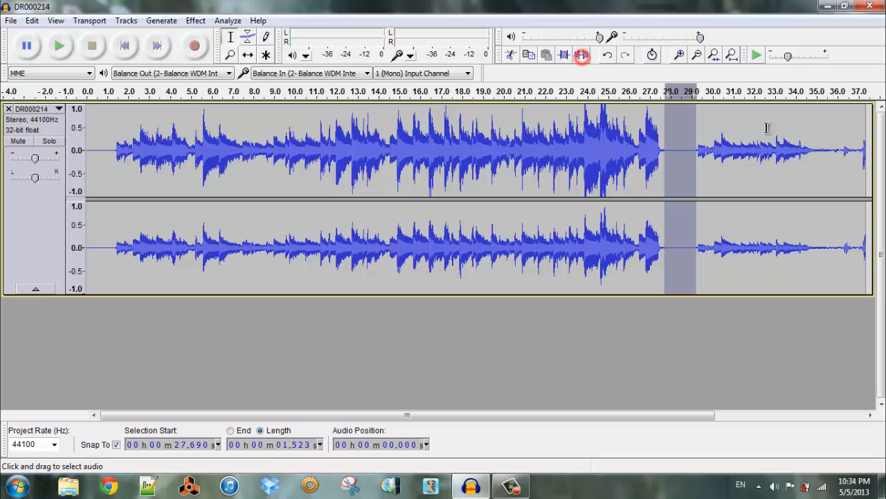
{"action": "left_click", "coordinate": [826, 186]}
{"action": "left_click_drag", "start_coordinate": [827, 185], "coordinate": [797, 192]}
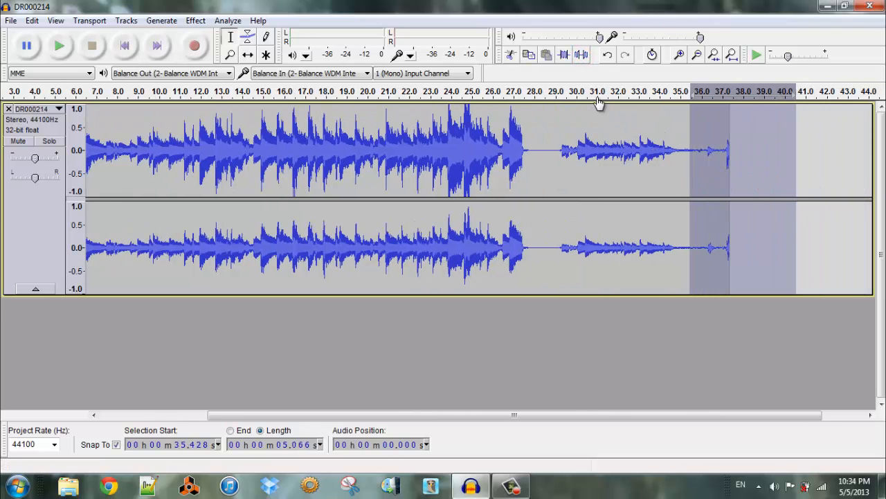
{"action": "left_click", "coordinate": [582, 55]}
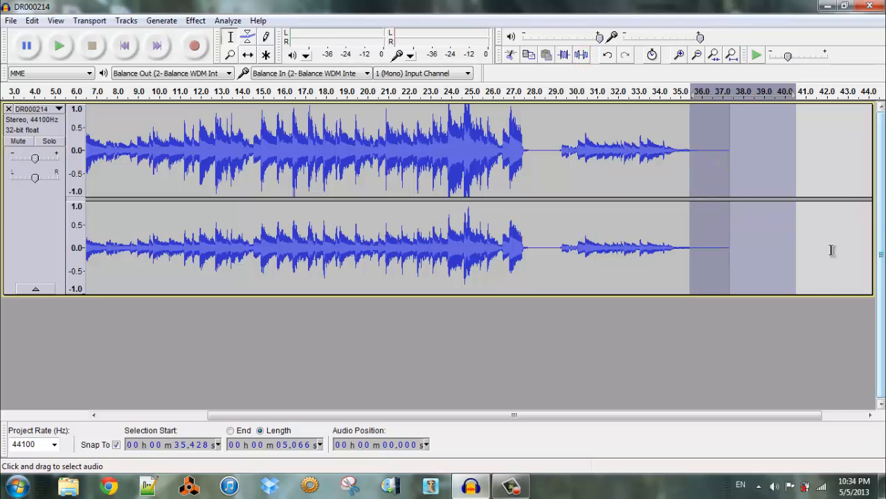
Trim the track to the section of about 26.8 s starting near 1.3 s, and shift the remaining audio to start at 0
{"action": "left_click_drag", "start_coordinate": [644, 415], "coordinate": [435, 396]}
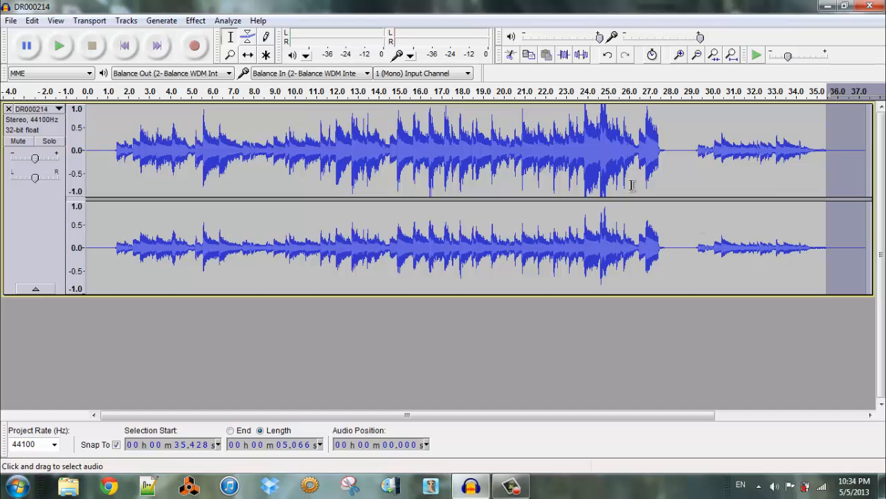
{"action": "left_click", "coordinate": [113, 177]}
{"action": "left_click_drag", "start_coordinate": [113, 177], "coordinate": [673, 198]}
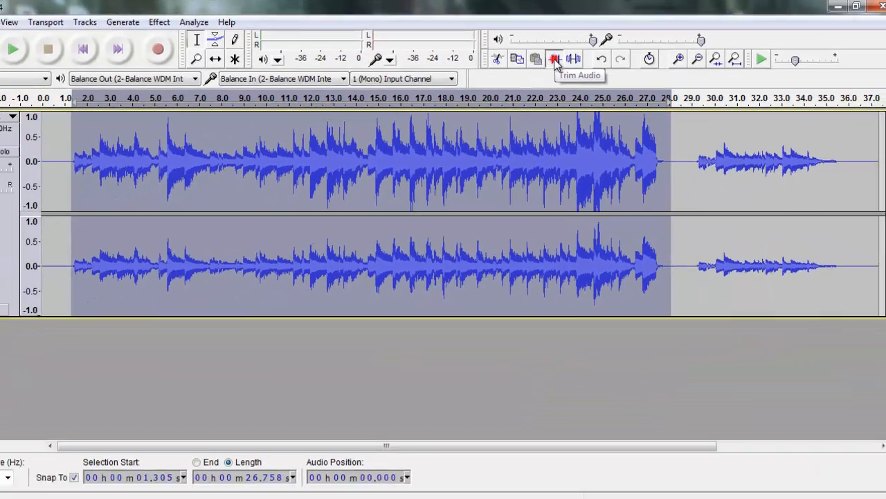
{"action": "left_click", "coordinate": [499, 84]}
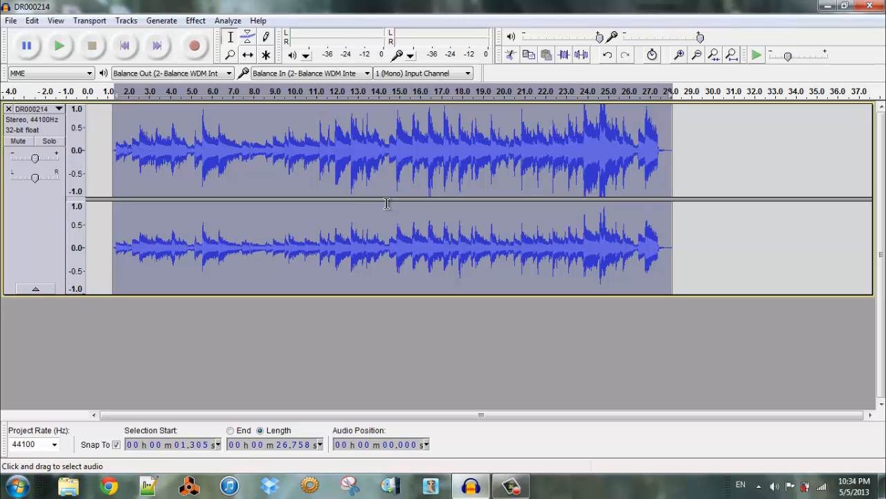
{"action": "left_click", "coordinate": [247, 55]}
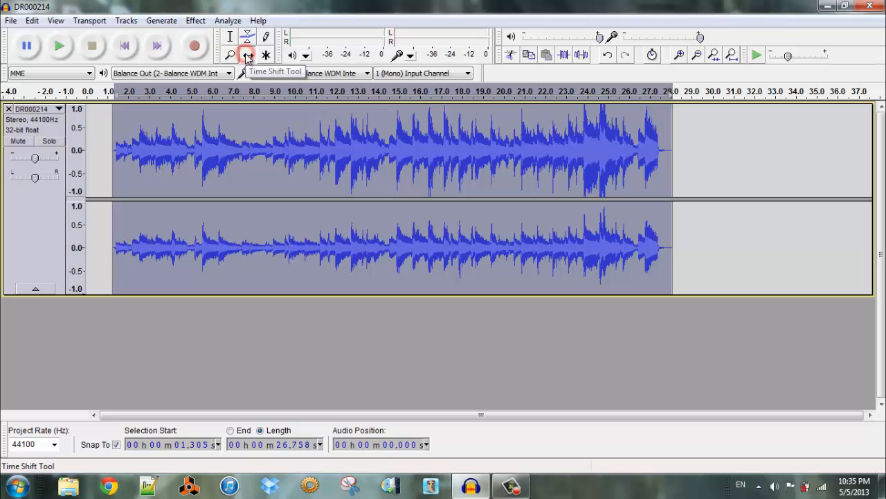
{"action": "left_click_drag", "start_coordinate": [323, 155], "coordinate": [296, 151]}
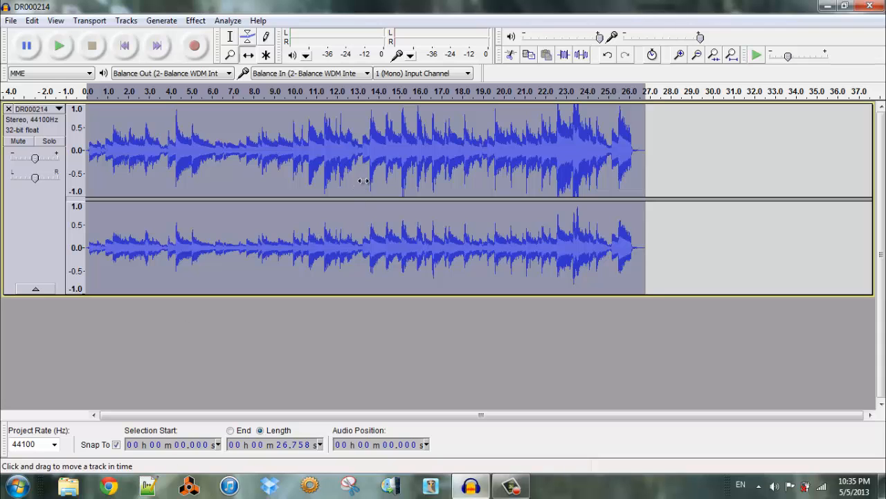
Split the audio clip at about 10.2 s
{"action": "left_click", "coordinate": [231, 38]}
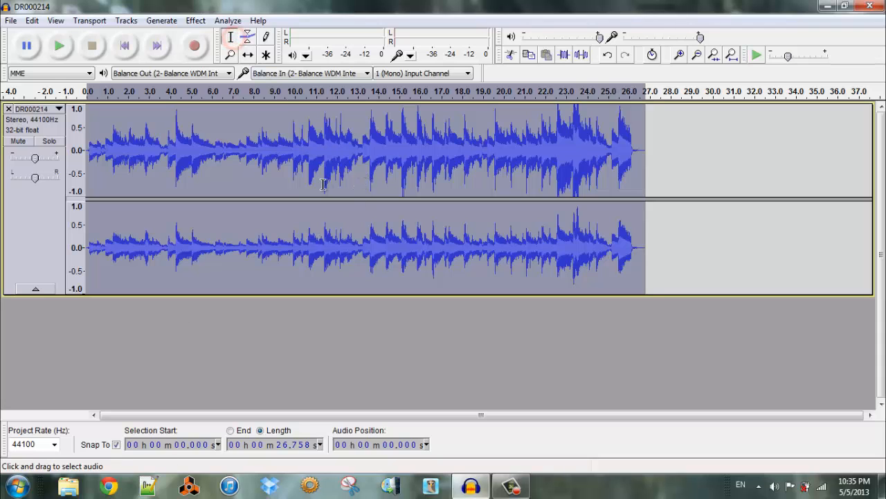
{"action": "left_click", "coordinate": [298, 191]}
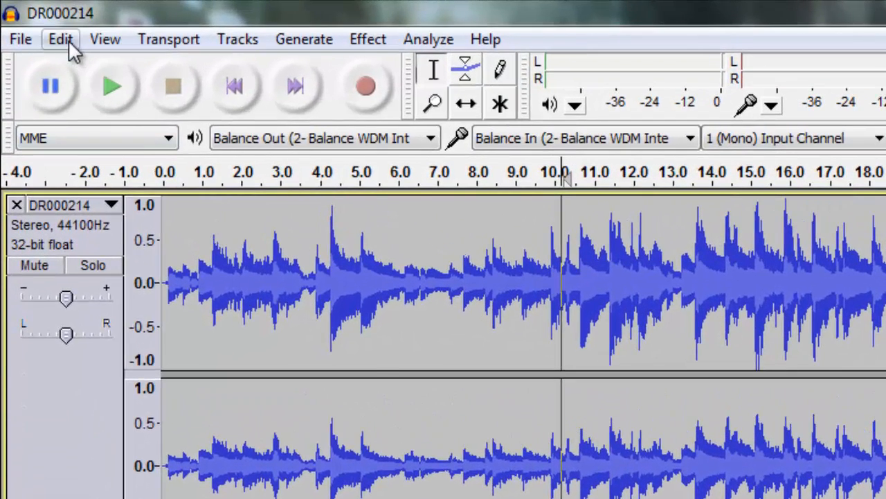
{"action": "left_click", "coordinate": [43, 25]}
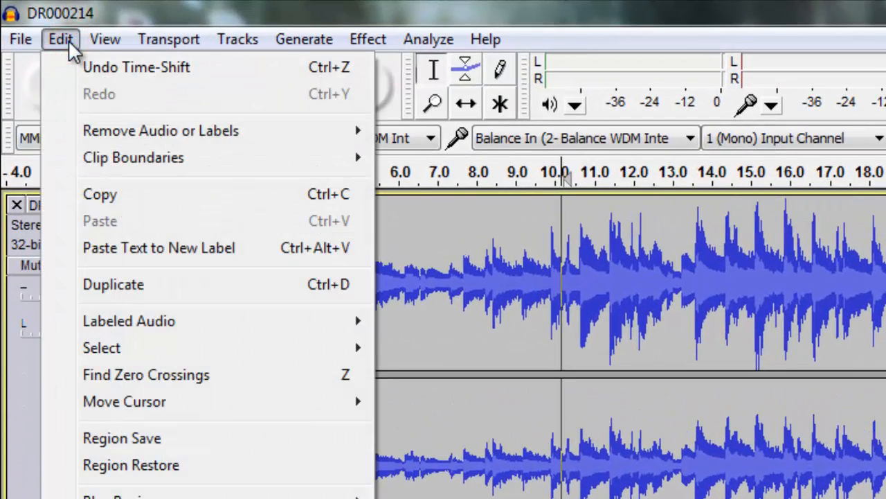
{"action": "mouse_move", "coordinate": [127, 168]}
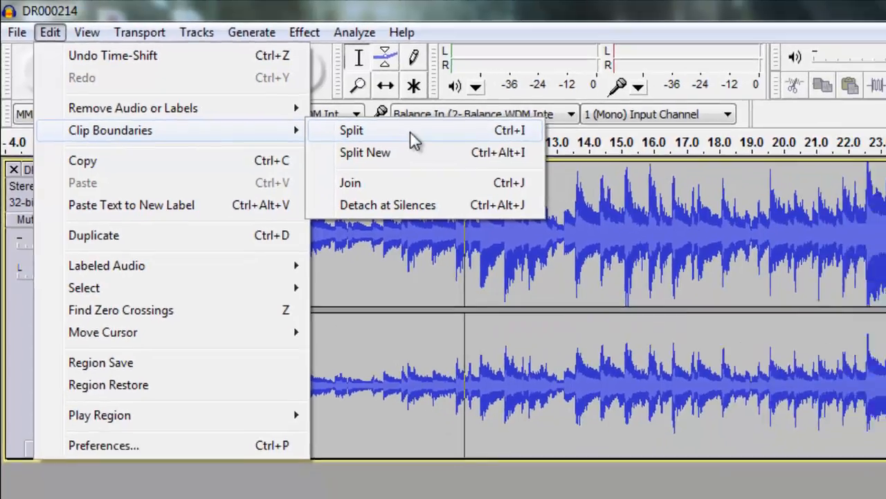
{"action": "left_click", "coordinate": [496, 158]}
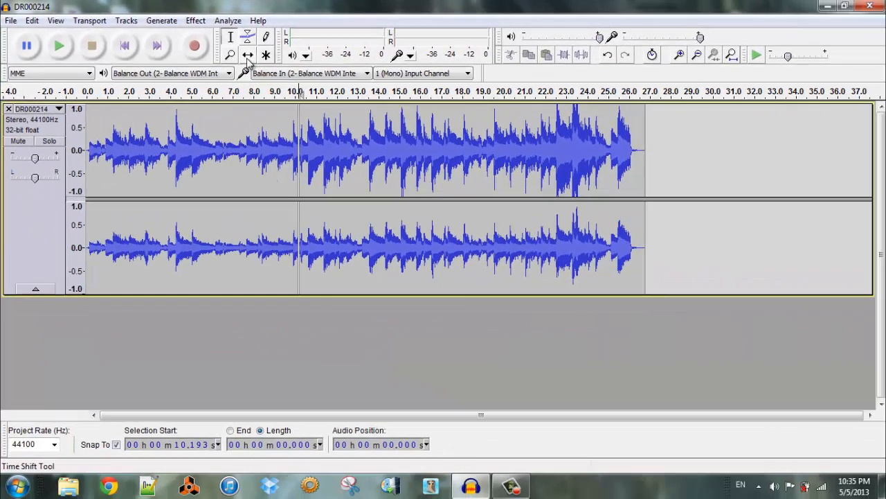
Shift the second clip to start at about 15.8 s and the first clip to start at about 2.3 s, leaving a gap between them
{"action": "left_click", "coordinate": [270, 60]}
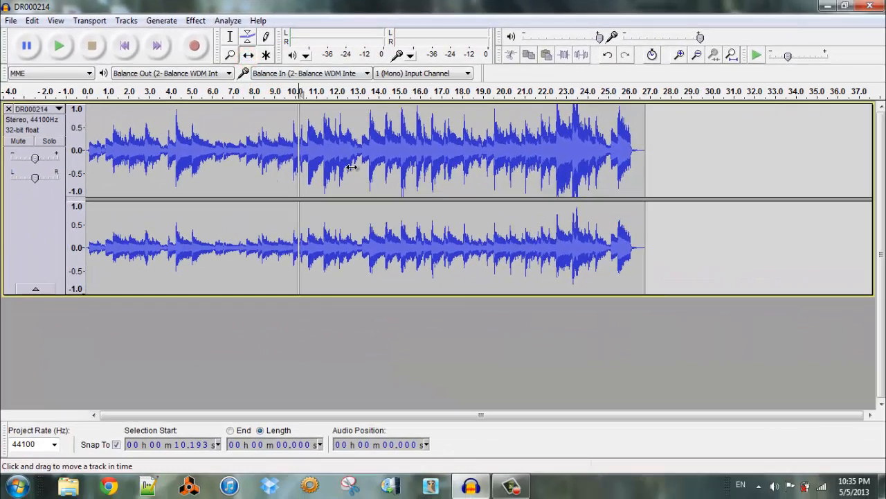
{"action": "left_click_drag", "start_coordinate": [352, 167], "coordinate": [468, 167]}
{"action": "left_click_drag", "start_coordinate": [195, 151], "coordinate": [245, 164]}
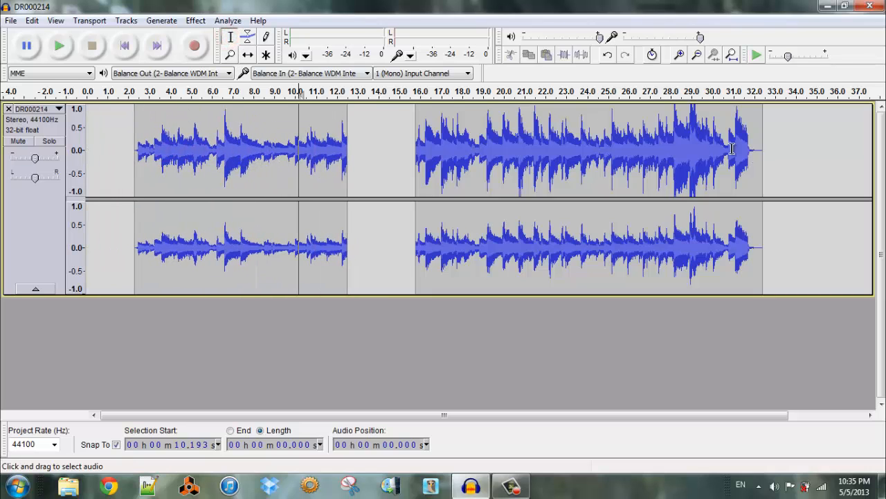
Select from the track's start to beyond the second clip, about 33.3 s, and join both clips into one
{"action": "left_click_drag", "start_coordinate": [781, 156], "coordinate": [80, 154]}
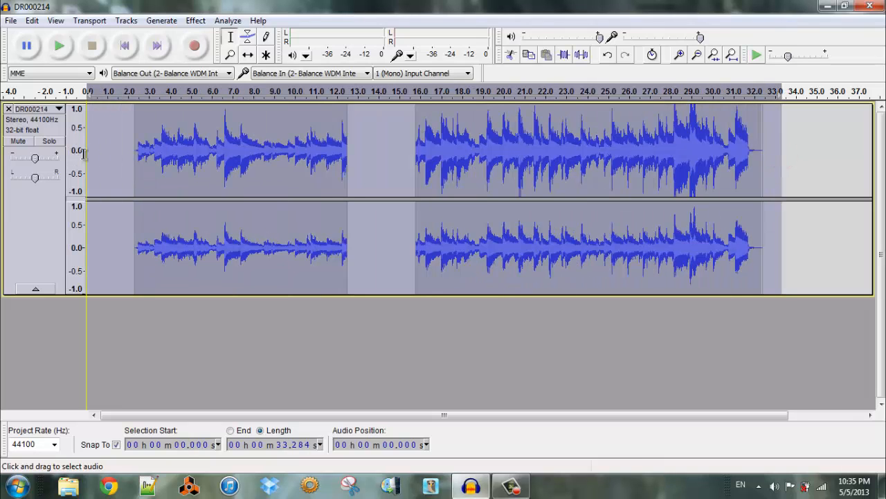
{"action": "left_click", "coordinate": [32, 20]}
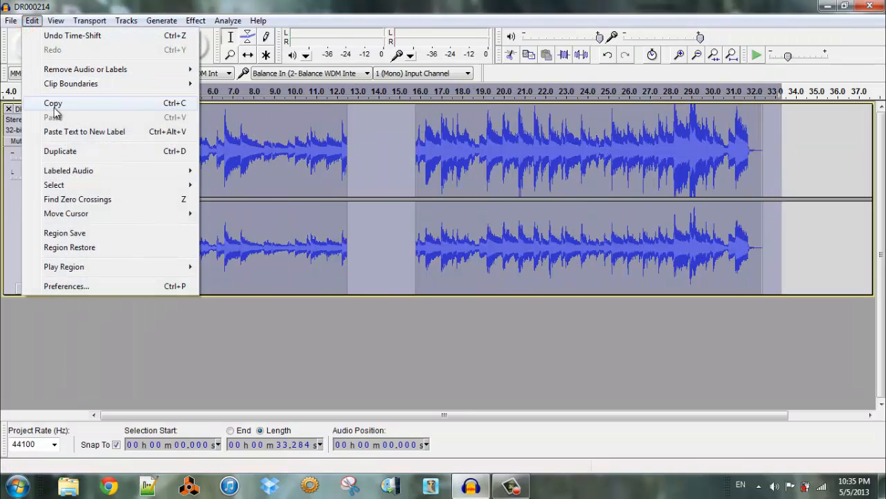
{"action": "mouse_move", "coordinate": [66, 83]}
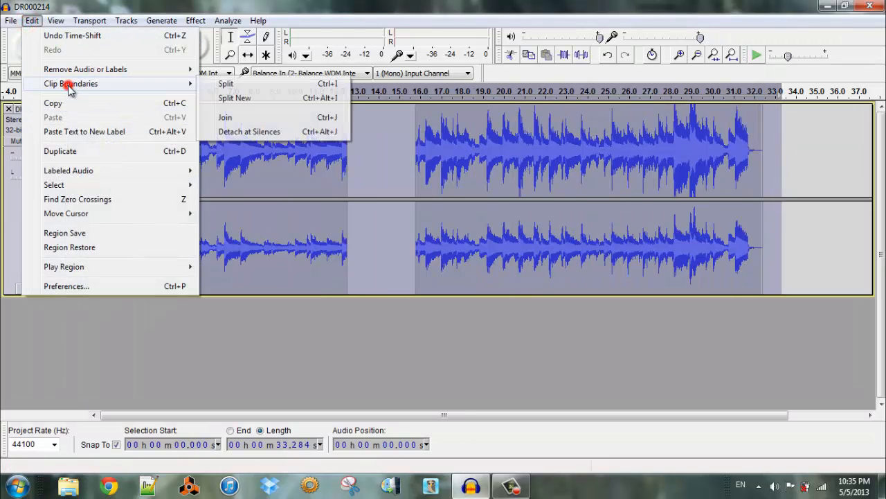
{"action": "left_click", "coordinate": [267, 119]}
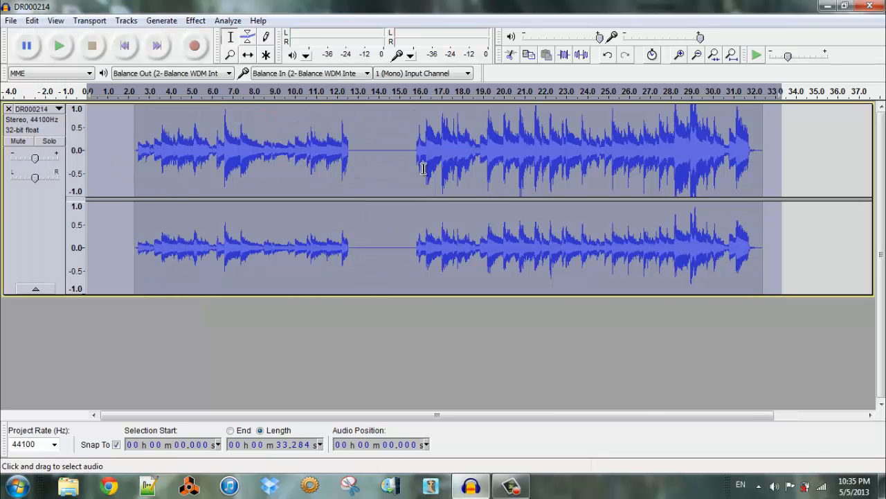
Select the whole joined clip and detach it at its silences, clearing the selection when done
{"action": "left_click", "coordinate": [801, 184]}
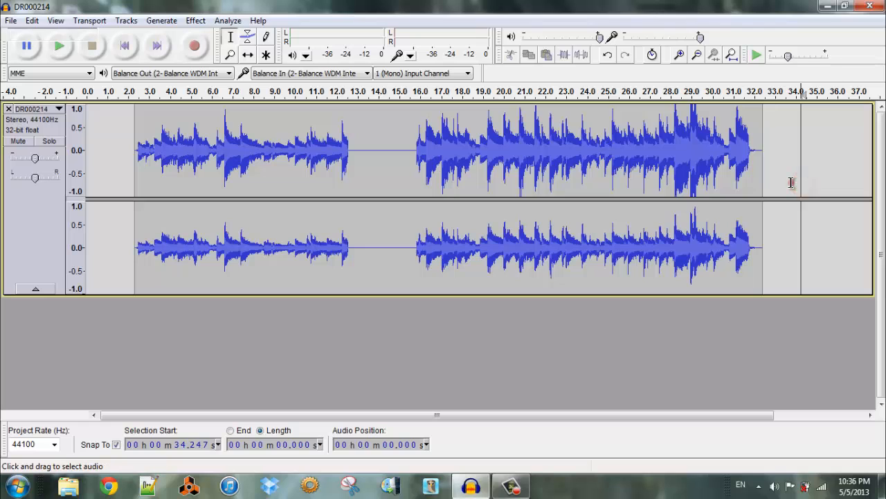
{"action": "left_click_drag", "start_coordinate": [790, 183], "coordinate": [114, 182]}
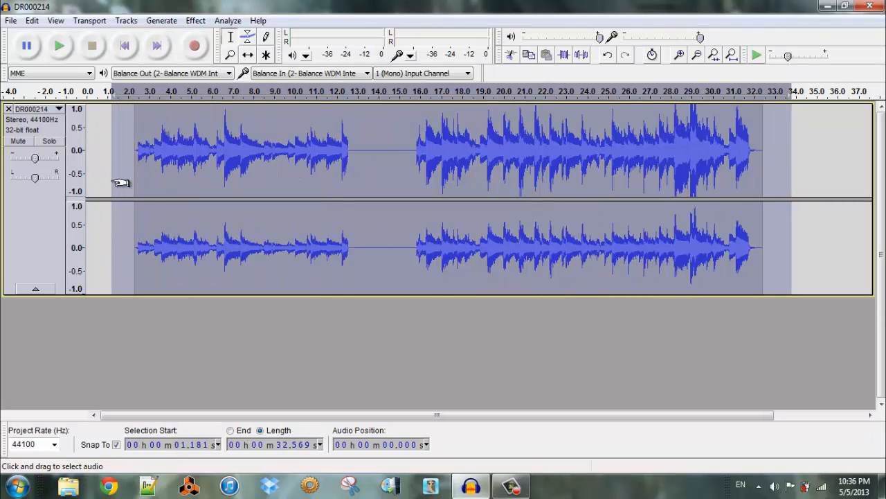
{"action": "left_click", "coordinate": [32, 20]}
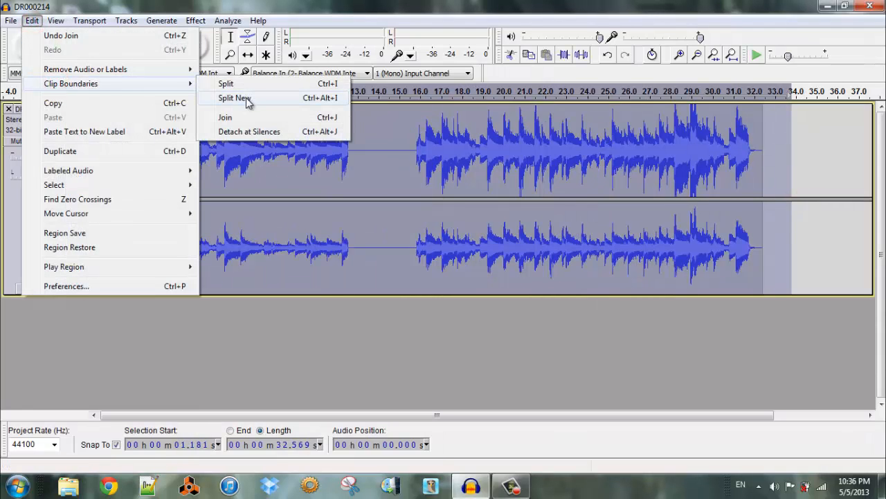
{"action": "left_click", "coordinate": [252, 138]}
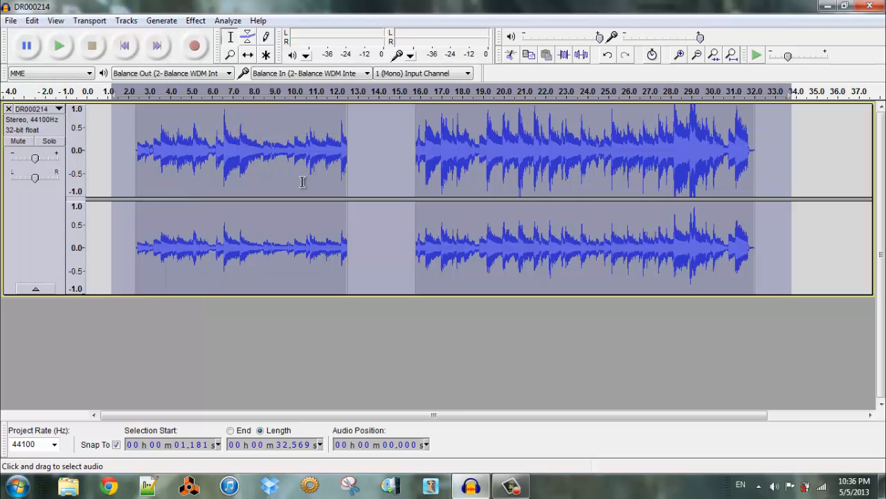
{"action": "left_click", "coordinate": [94, 192]}
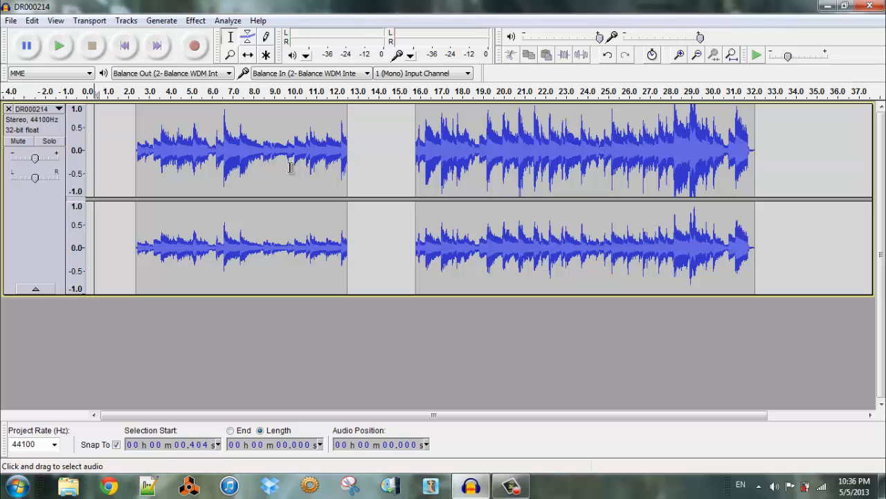
Try cutting about 4.2 s of audio starting at about 9.5 s and pasting it at about 29.3 s, undoing both edits
{"action": "left_click_drag", "start_coordinate": [285, 168], "coordinate": [373, 173]}
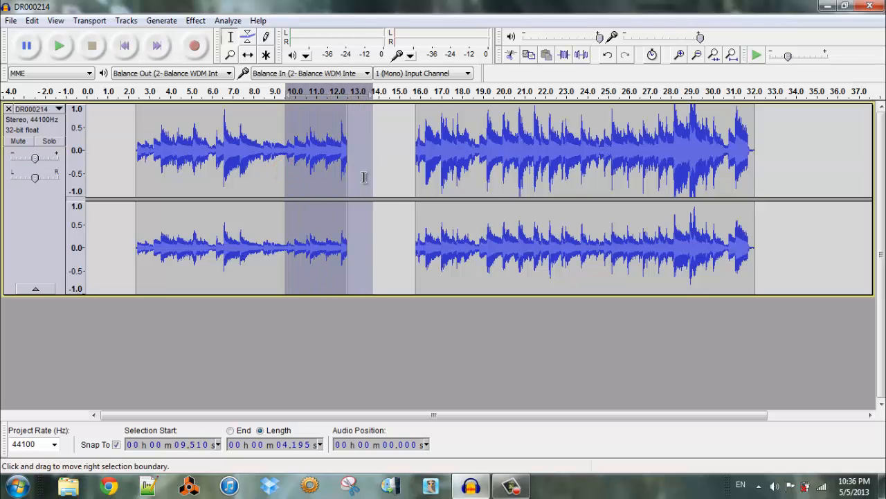
{"action": "left_click", "coordinate": [514, 60]}
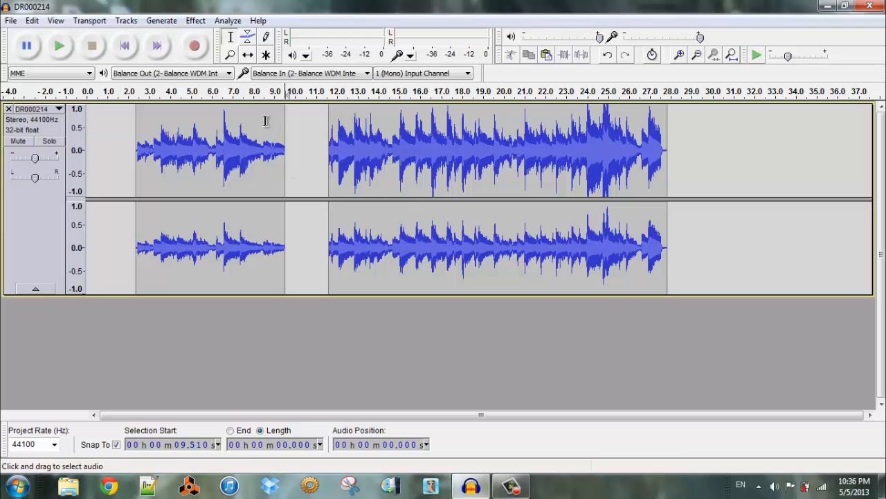
{"action": "left_click", "coordinate": [699, 160]}
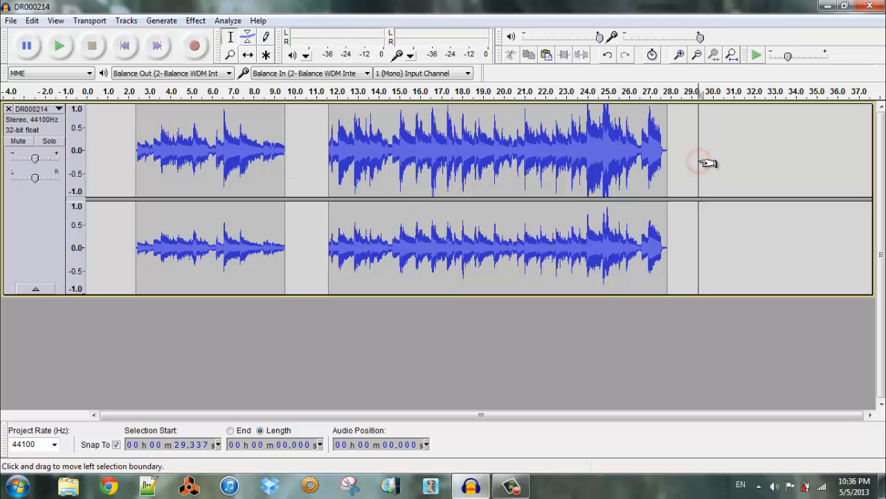
{"action": "key", "text": "ctrl+v"}
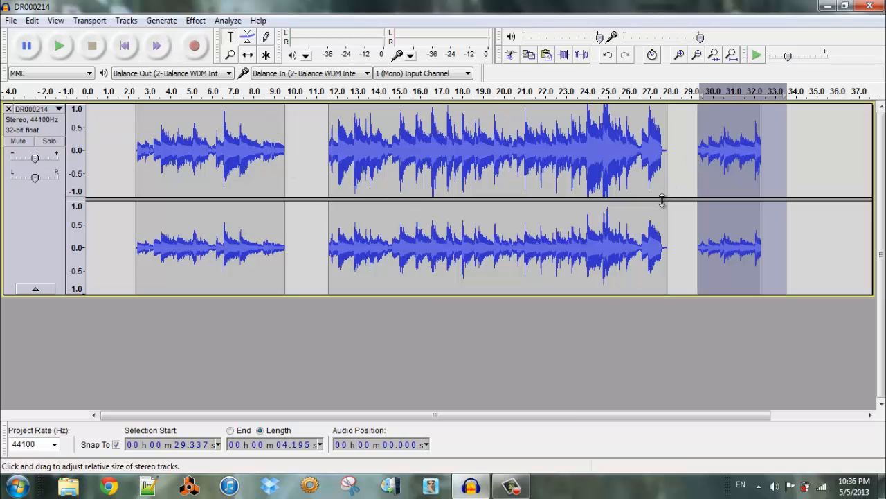
{"action": "key", "text": "ctrl+z"}
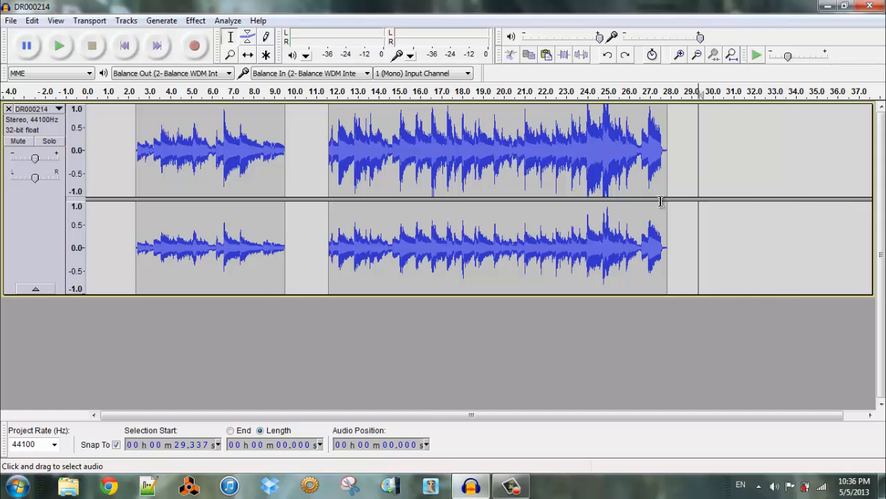
{"action": "key", "text": "ctrl+z"}
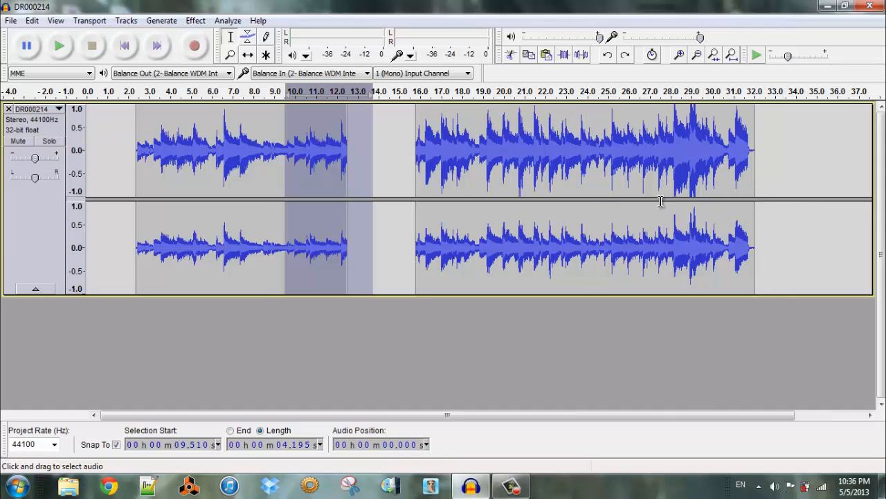
Try copying about 3.8 s across the first clip's end and pasting it at about 34.5 s, undoing the paste
{"action": "left_click", "coordinate": [387, 179]}
{"action": "left_click_drag", "start_coordinate": [281, 180], "coordinate": [361, 182]}
{"action": "key", "text": "ctrl+c"}
{"action": "left_click", "coordinate": [806, 154]}
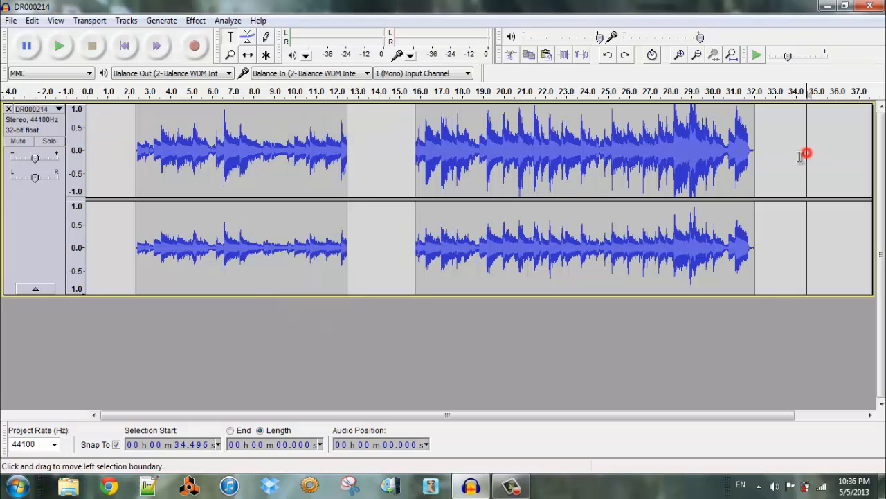
{"action": "key", "text": "ctrl+v"}
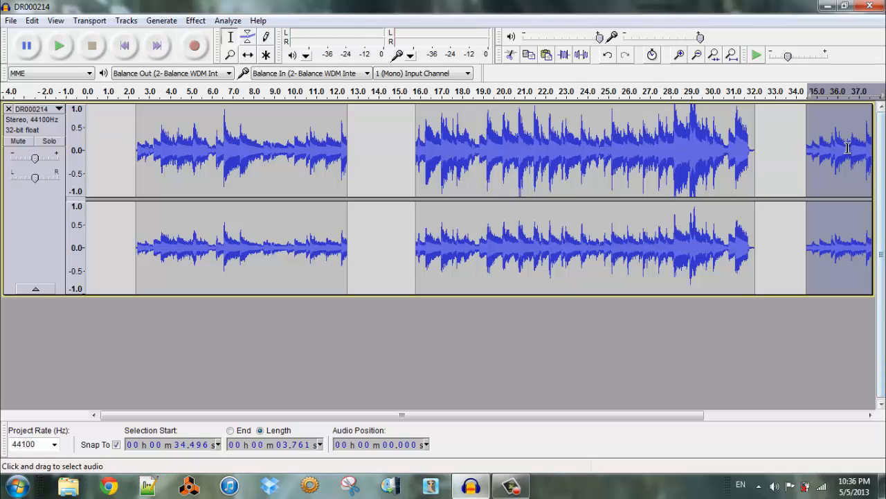
{"action": "key", "text": "ctrl+z"}
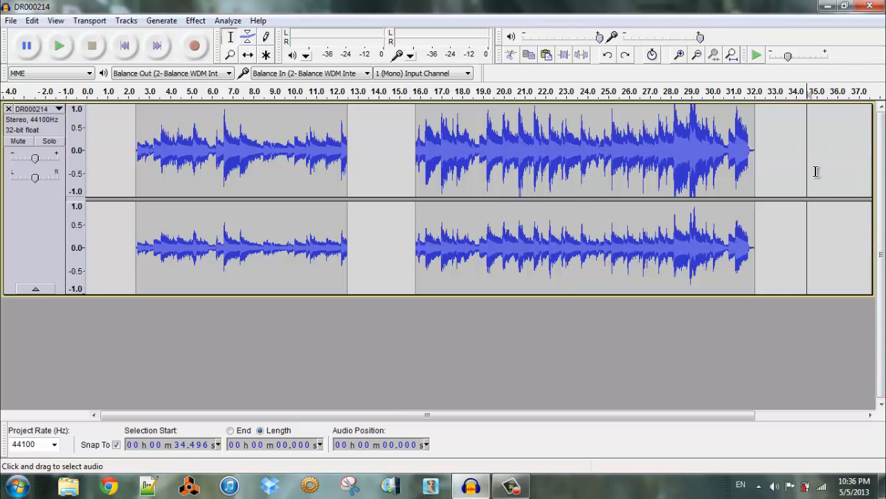
{"action": "left_click", "coordinate": [693, 187]}
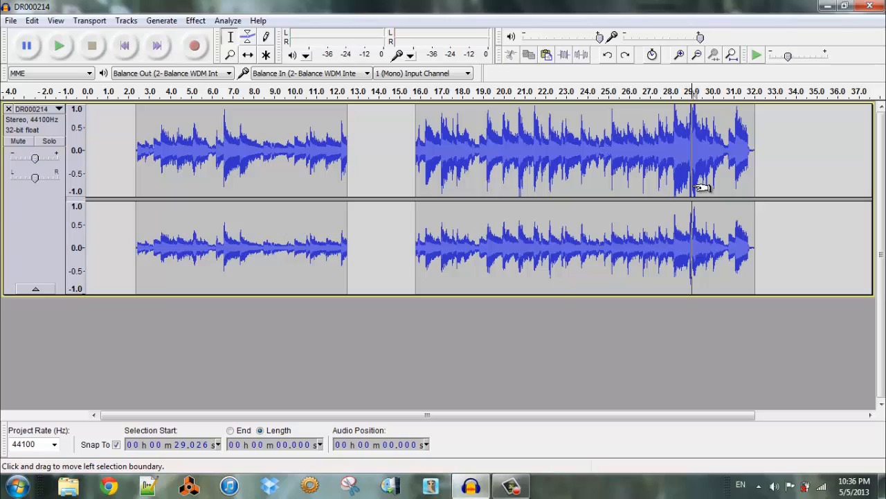